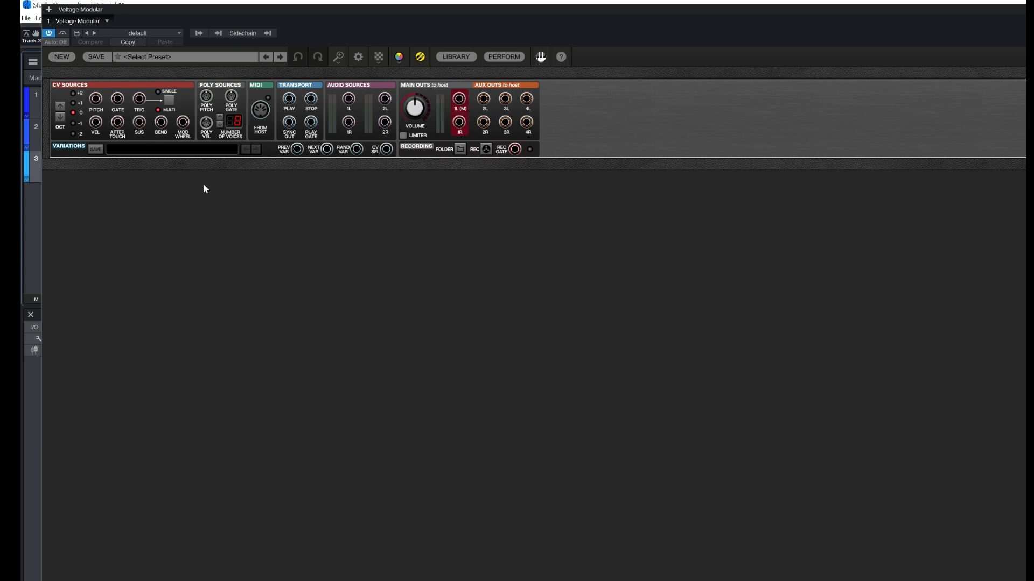
Step: Clear the search filter in the module library to look over the available modules and close the library
drag(167, 15, 160, 12)
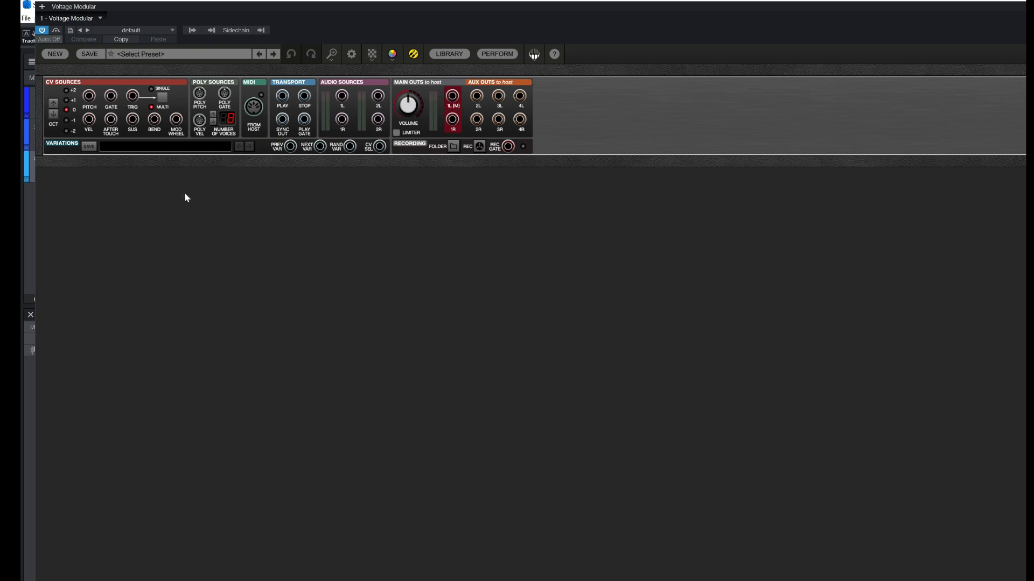
click(447, 54)
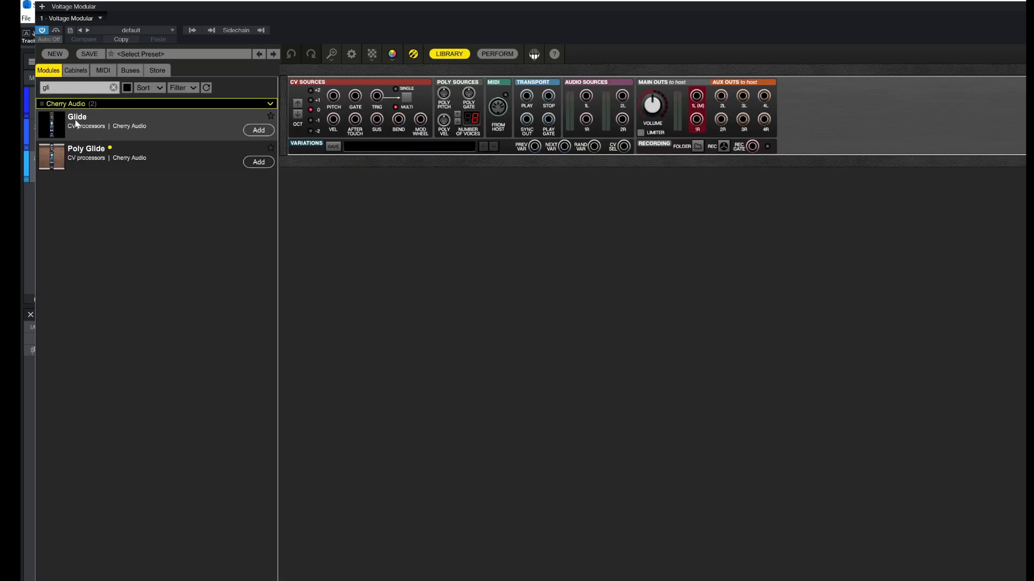
click(113, 87)
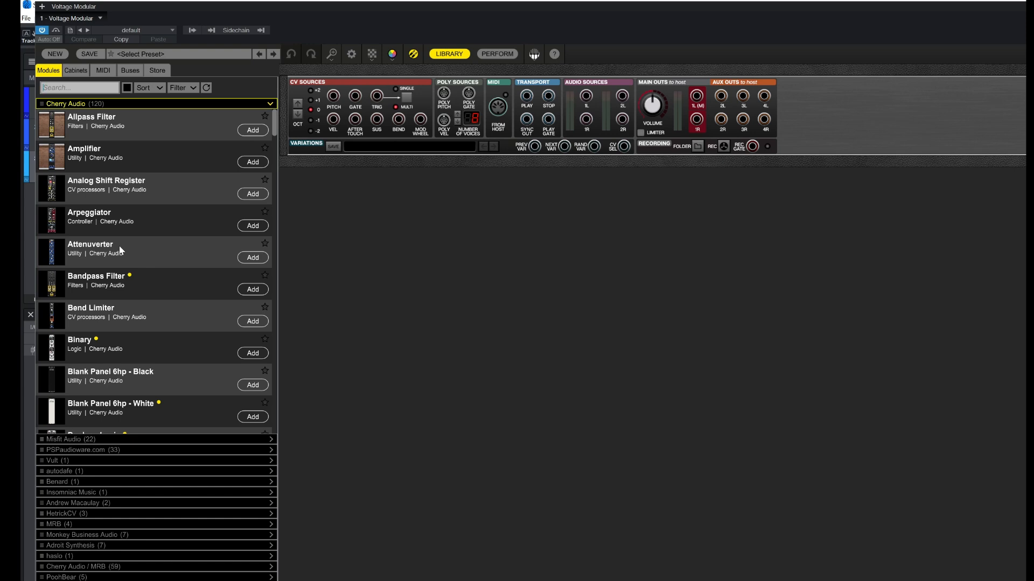
click(450, 54)
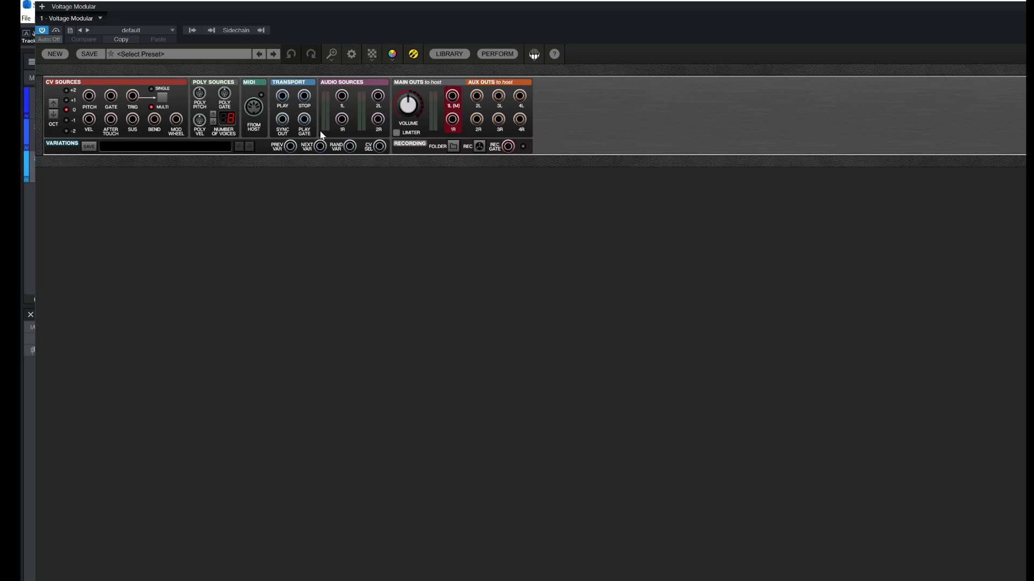
Step: Turn down the main output volume and add an Oscillator module to the empty rack
drag(411, 119, 397, 150)
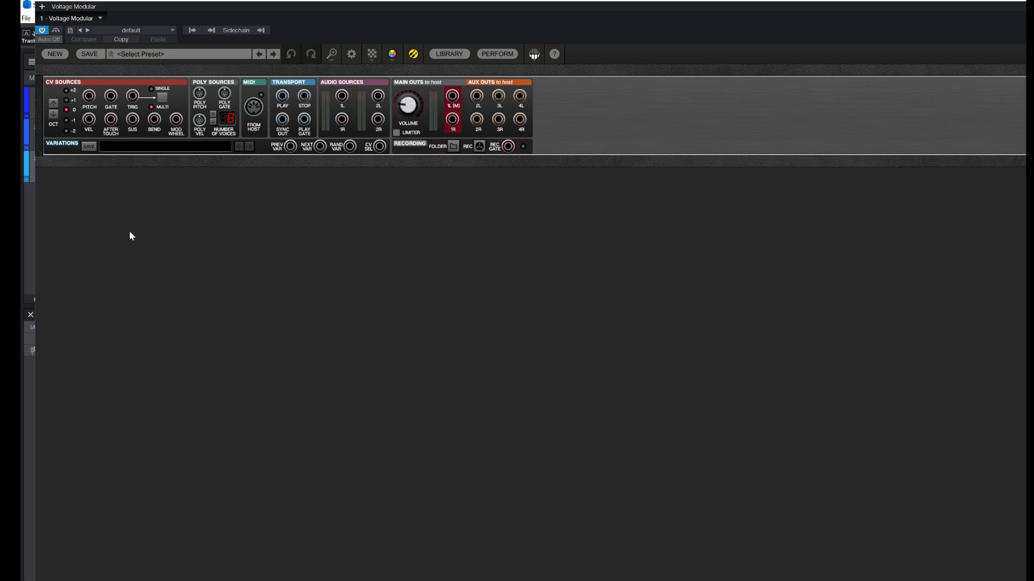
right_click(93, 228)
mouse_move(131, 229)
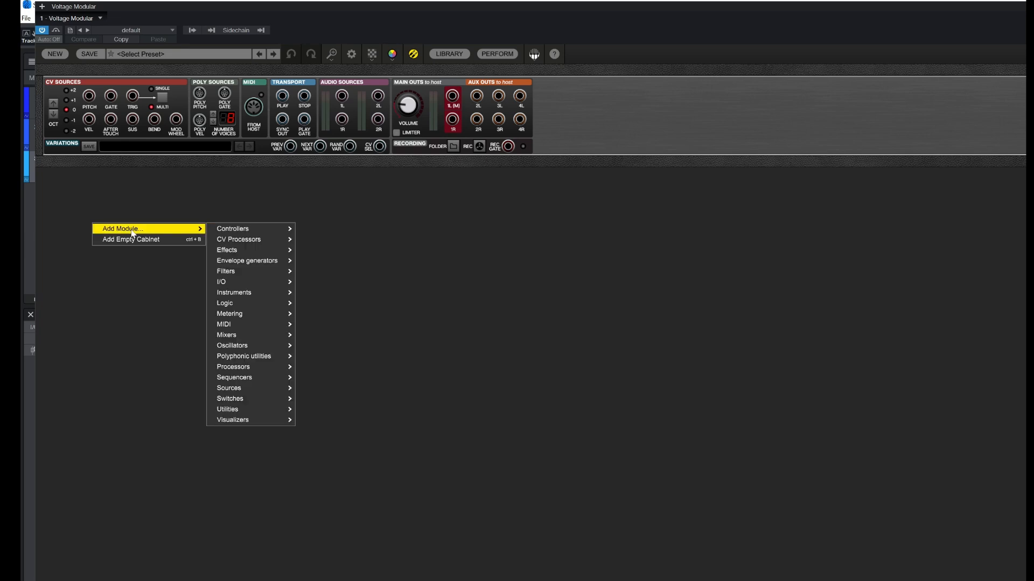
mouse_move(245, 241)
mouse_move(238, 351)
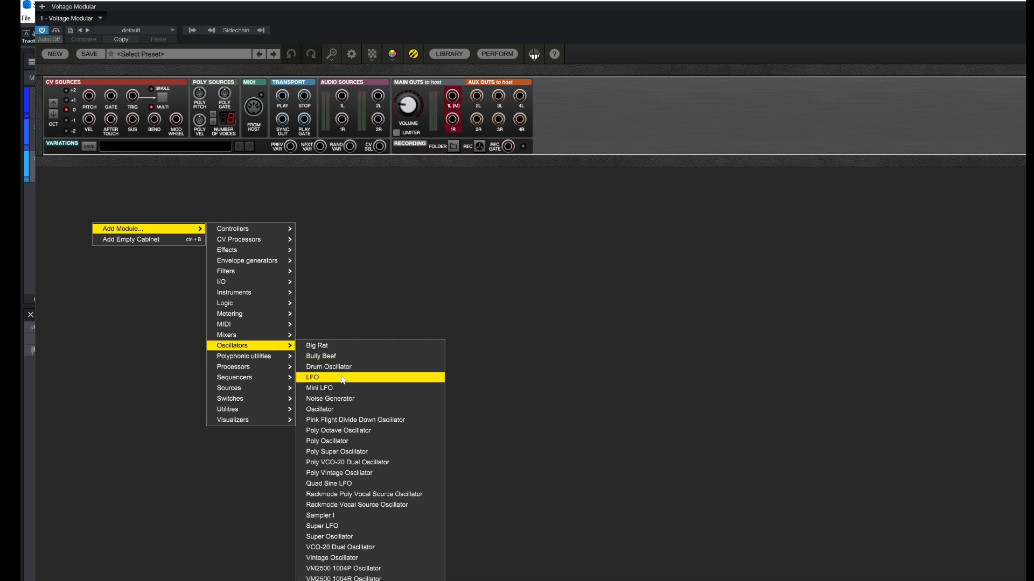
click(346, 410)
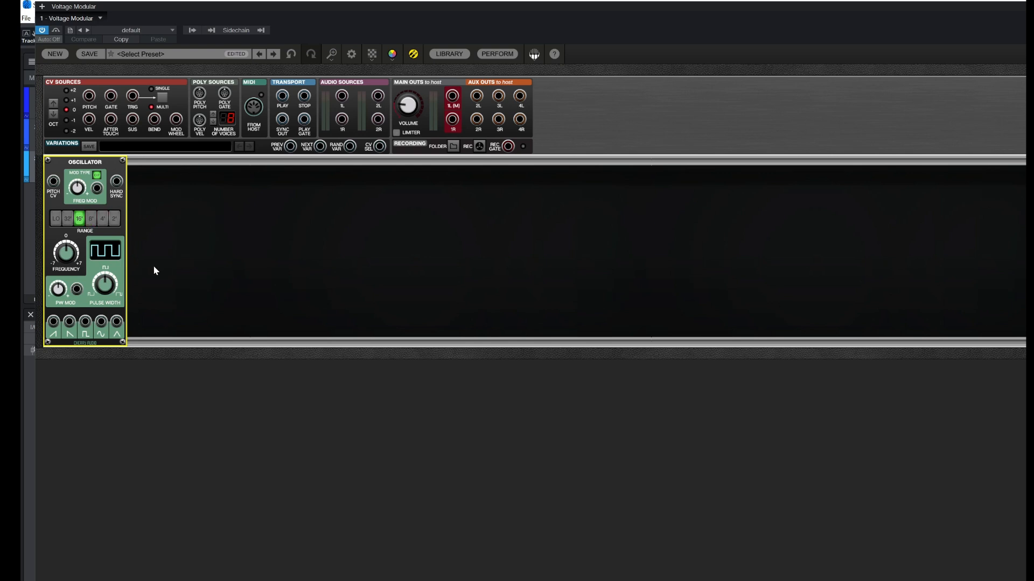
click(173, 282)
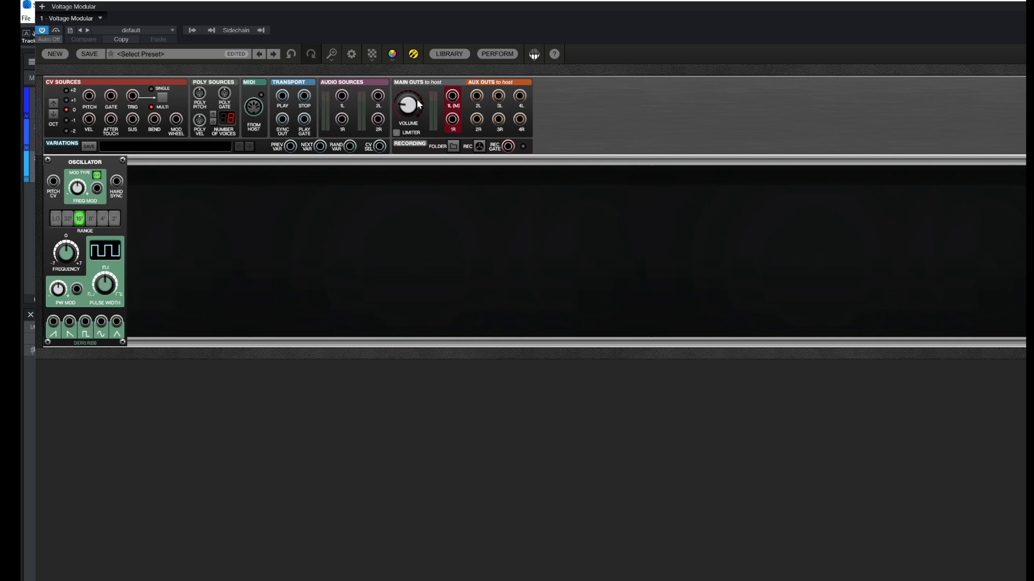
Step: Patch the oscillator's rising sawtooth output to main output 1L (M) and adjust the main volume to a comfortable level
scroll(418, 104, up, 5)
drag(53, 322, 458, 97)
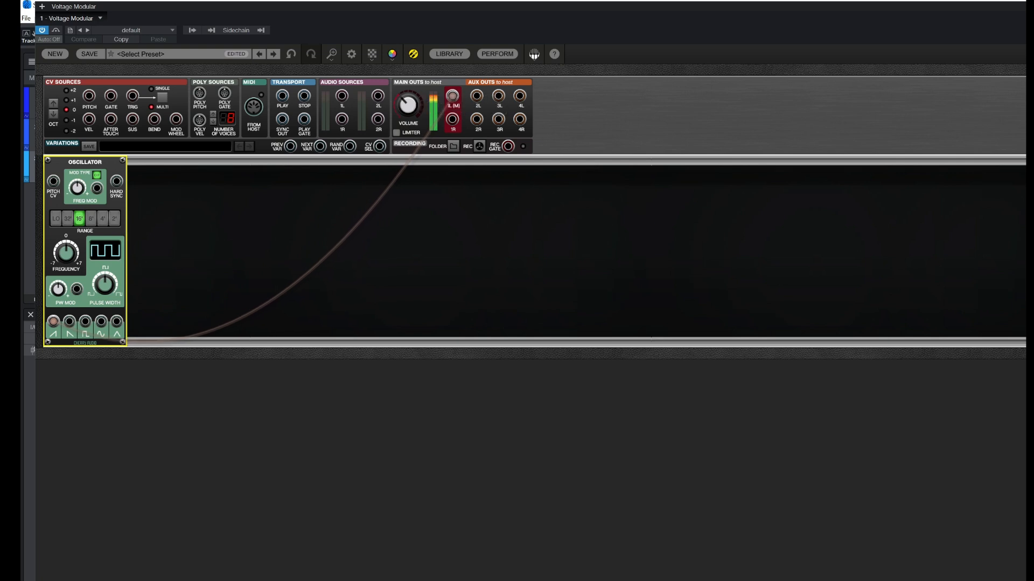
click(418, 236)
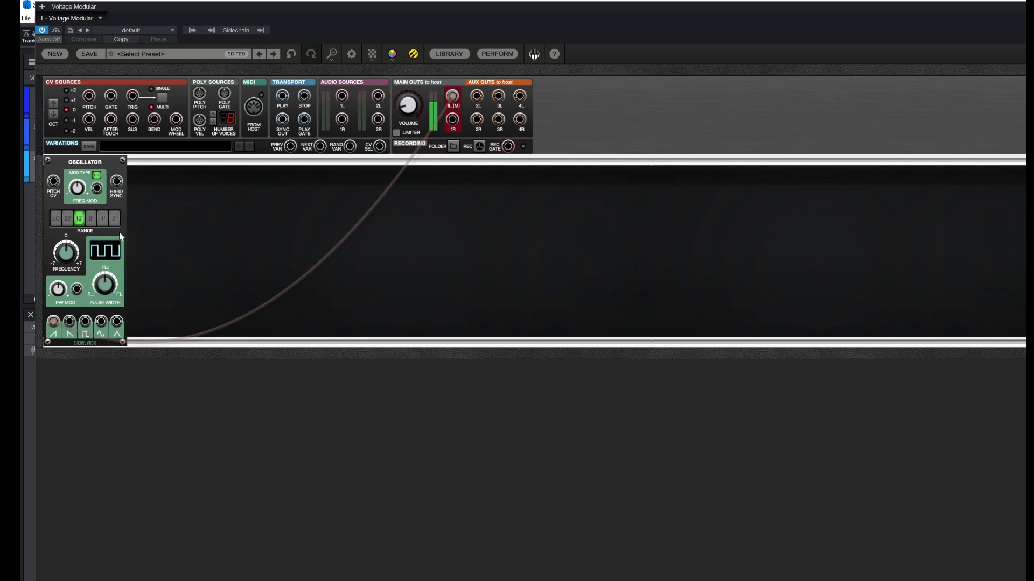
mouse_move(403, 107)
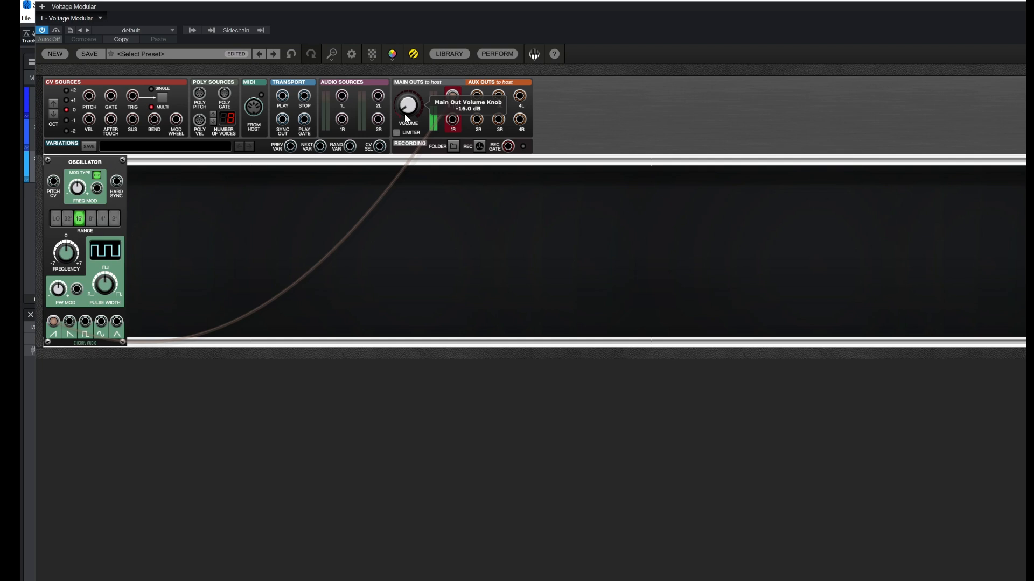
drag(405, 117, 398, 110)
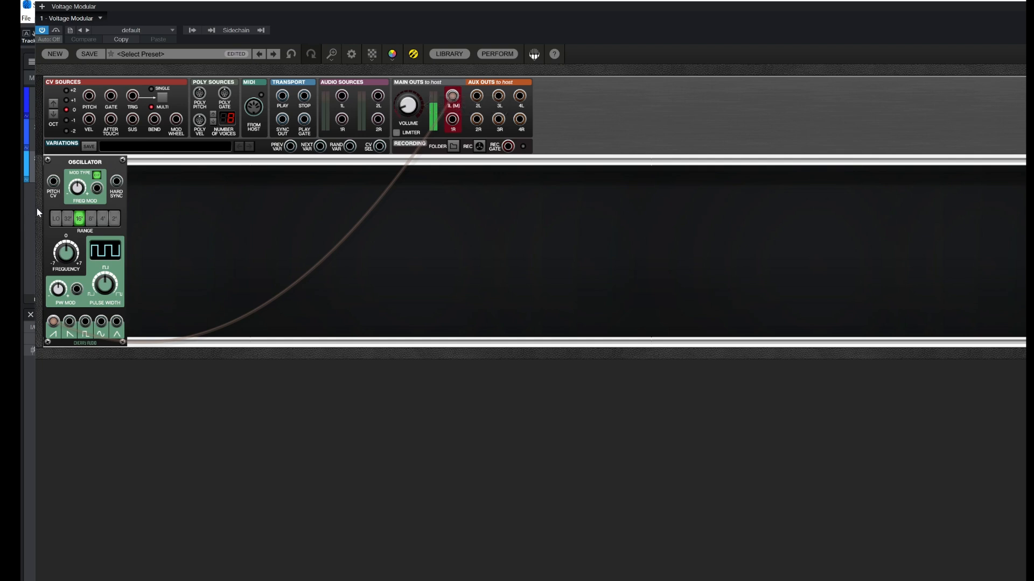
Step: Audition the oscillator's 32', 8', 4' and 2' ranges and return it to 16'
click(69, 222)
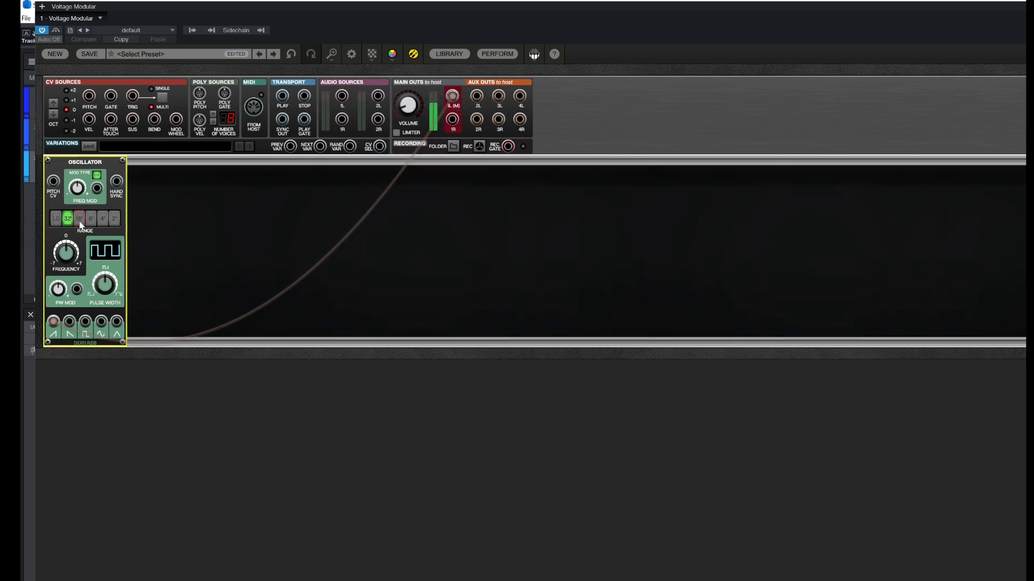
click(91, 220)
click(103, 219)
click(115, 220)
click(103, 219)
click(91, 219)
click(80, 219)
Step: Mute and restore the main output, and audition the oscillator's 8' range again before returning it to 16'
click(390, 124)
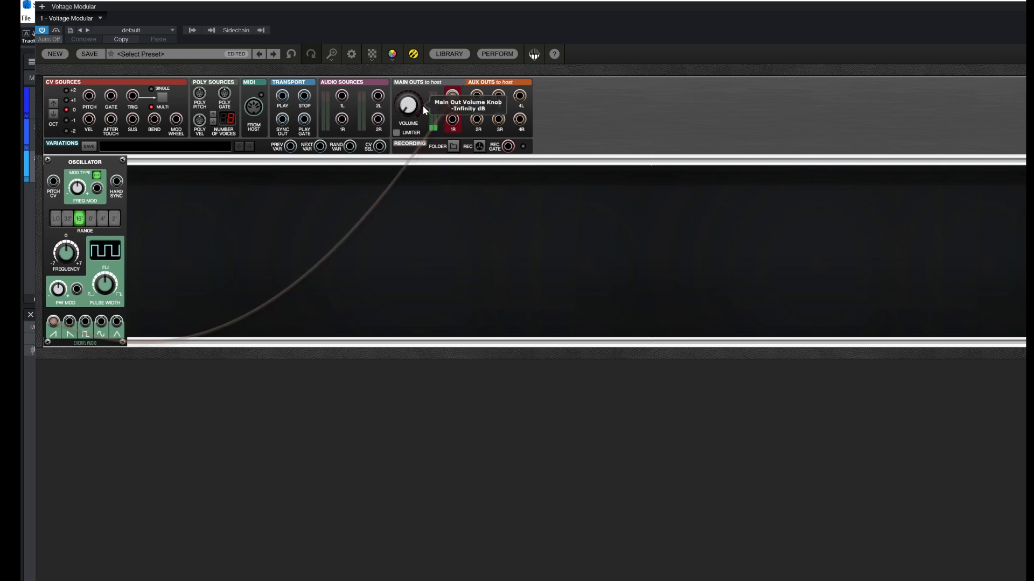
scroll(92, 219, up, 3)
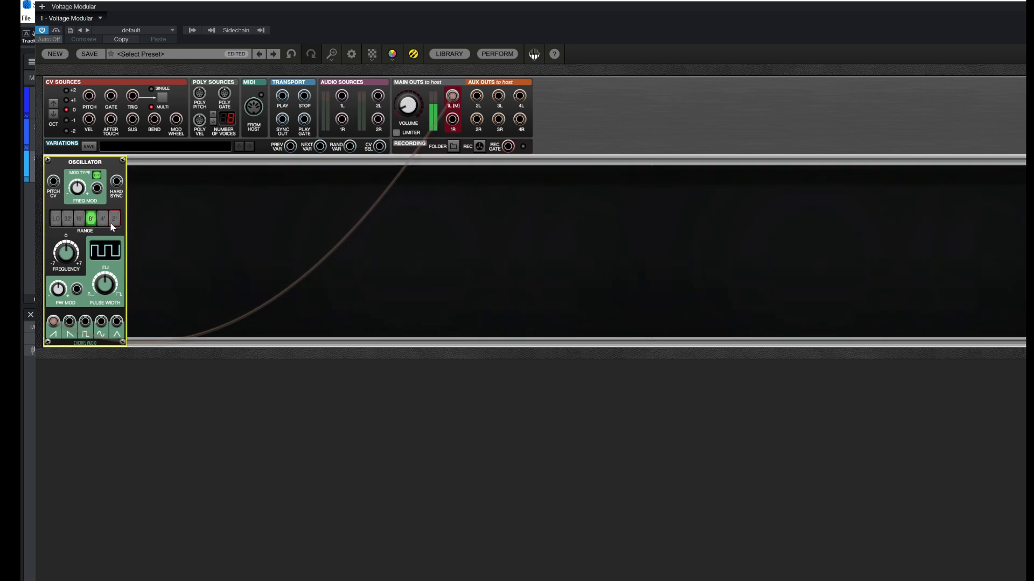
click(92, 219)
click(79, 219)
Step: Try the oscillator's frequency control and bring the main output volume to about -3.1 dB
mouse_move(64, 255)
mouse_down()
mouse_move(59, 227)
mouse_move(71, 357)
mouse_move(65, 258)
mouse_up()
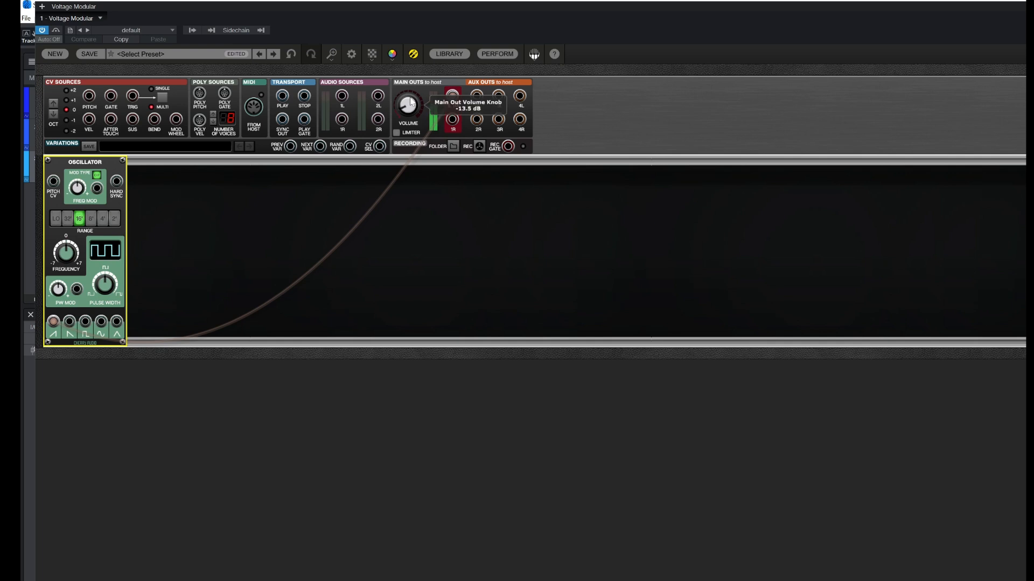
drag(411, 102, 411, 107)
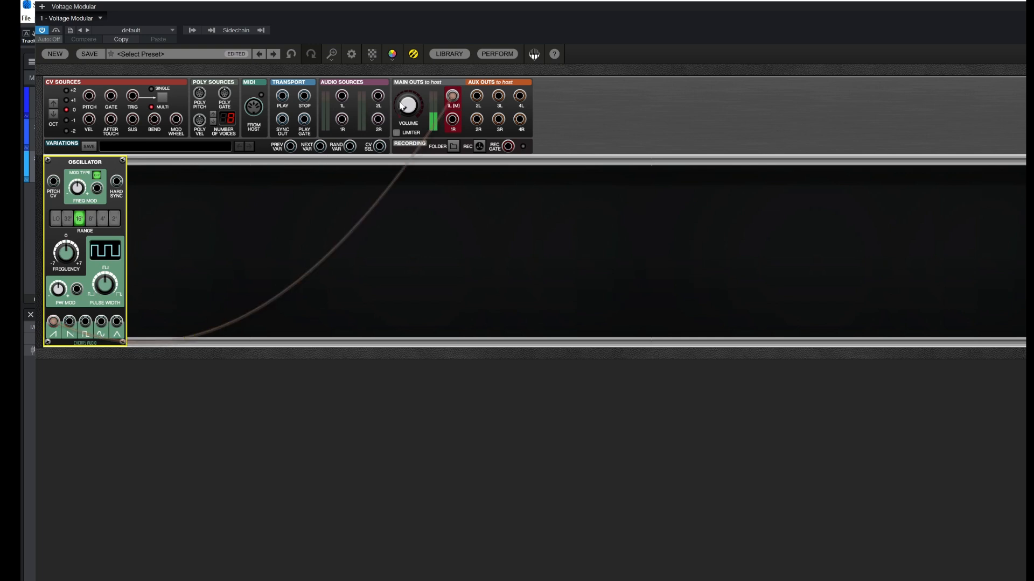
drag(406, 107, 406, 101)
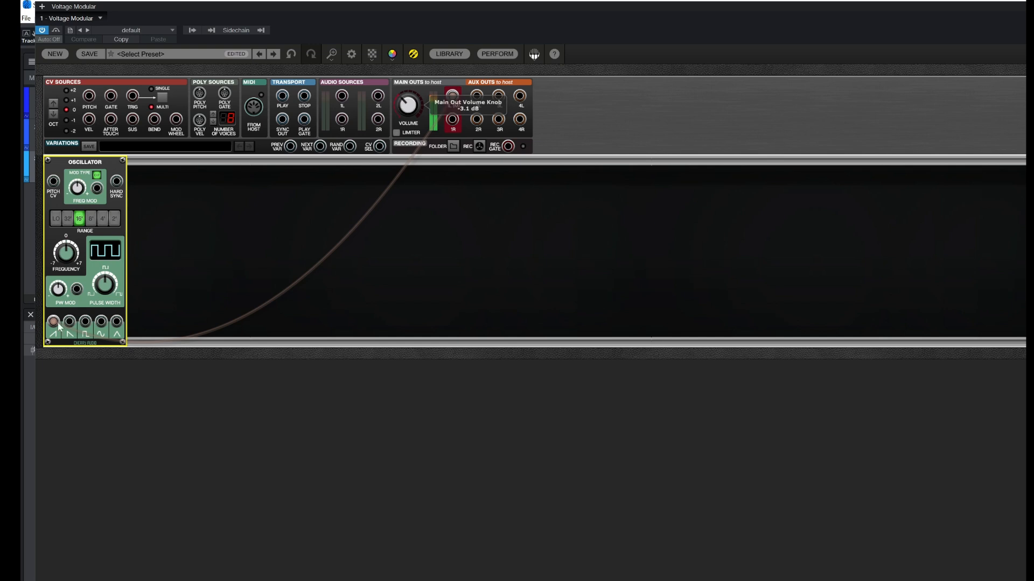
Step: Move the main output cable from the sawtooth to the triangle, the sine and finally the pulse output, adjusting the volume between them
drag(53, 322, 115, 322)
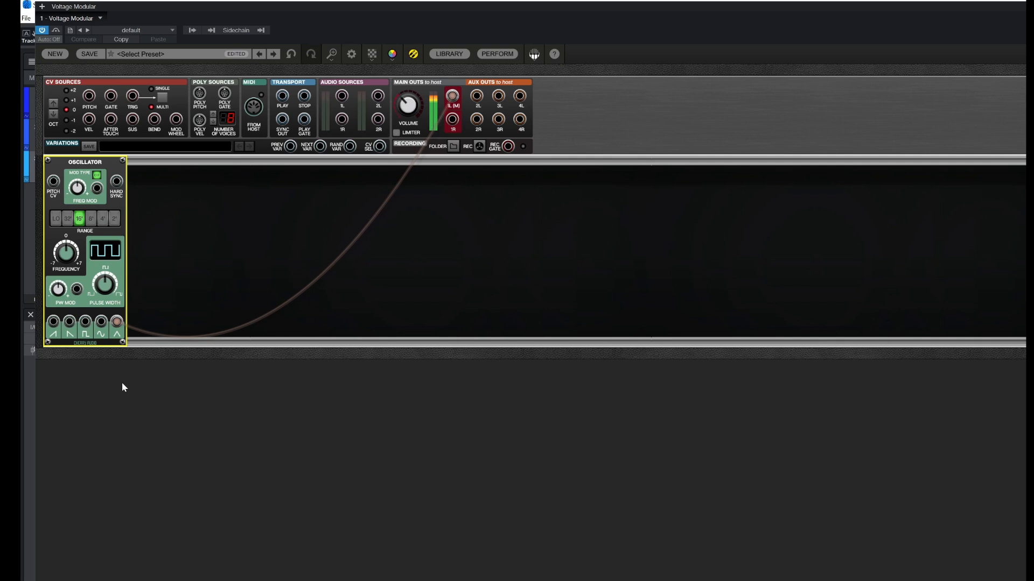
mouse_move(413, 111)
mouse_down()
mouse_move(412, 122)
mouse_move(418, 117)
mouse_up()
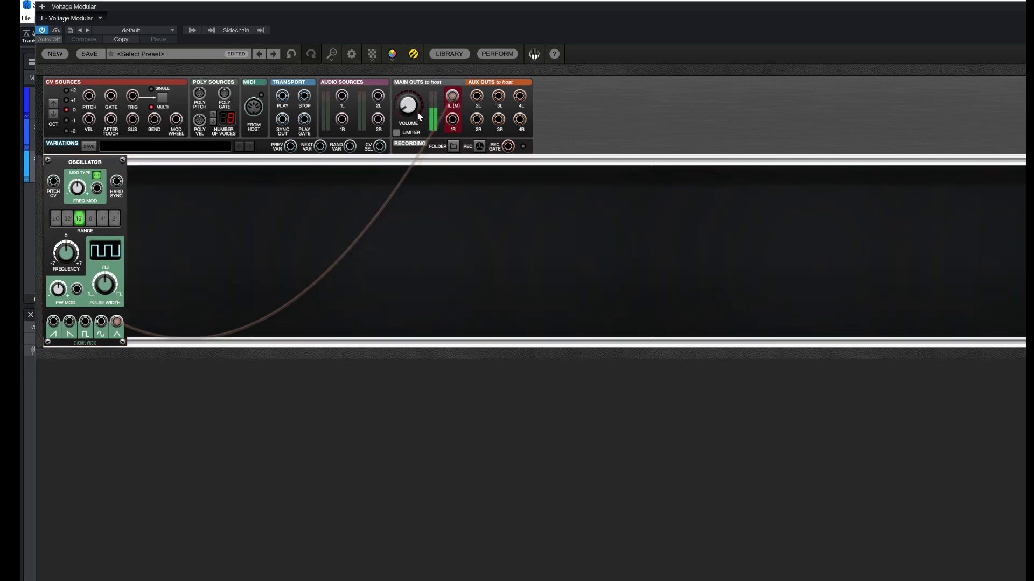
mouse_move(418, 117)
drag(116, 322, 102, 324)
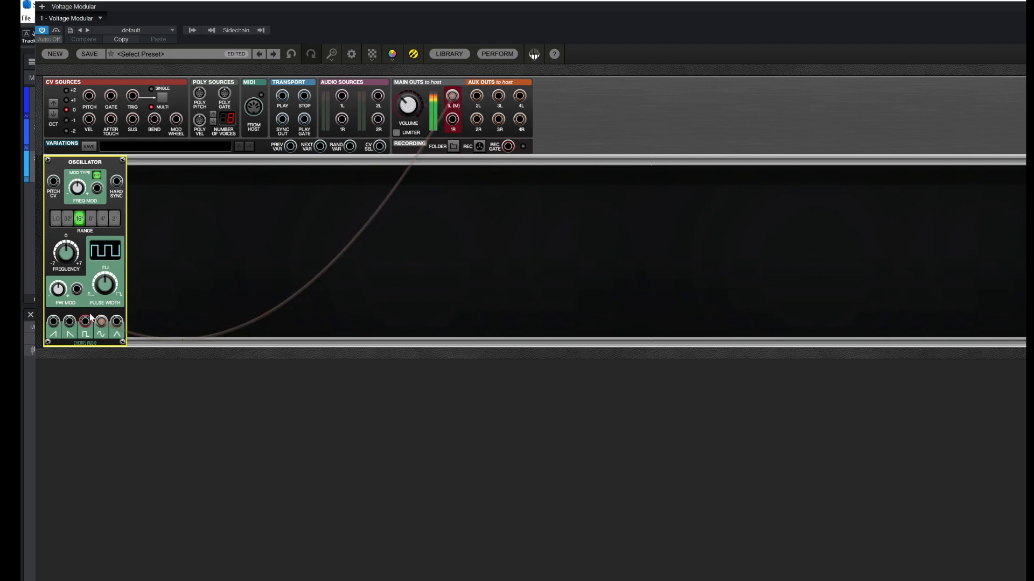
drag(101, 322, 85, 322)
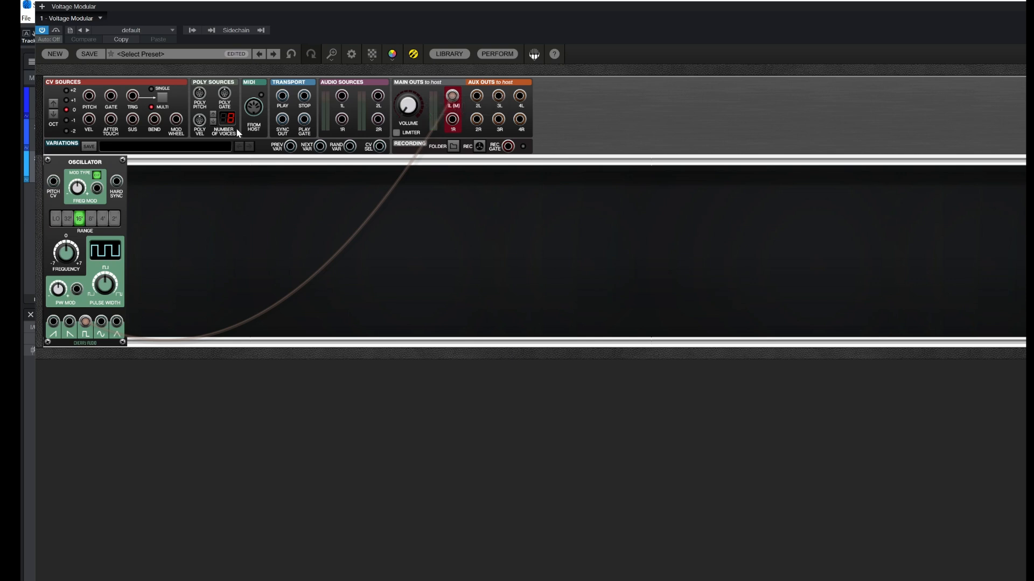
Step: Add an Oscilloscope visualizer module beside the oscillator
right_click(170, 243)
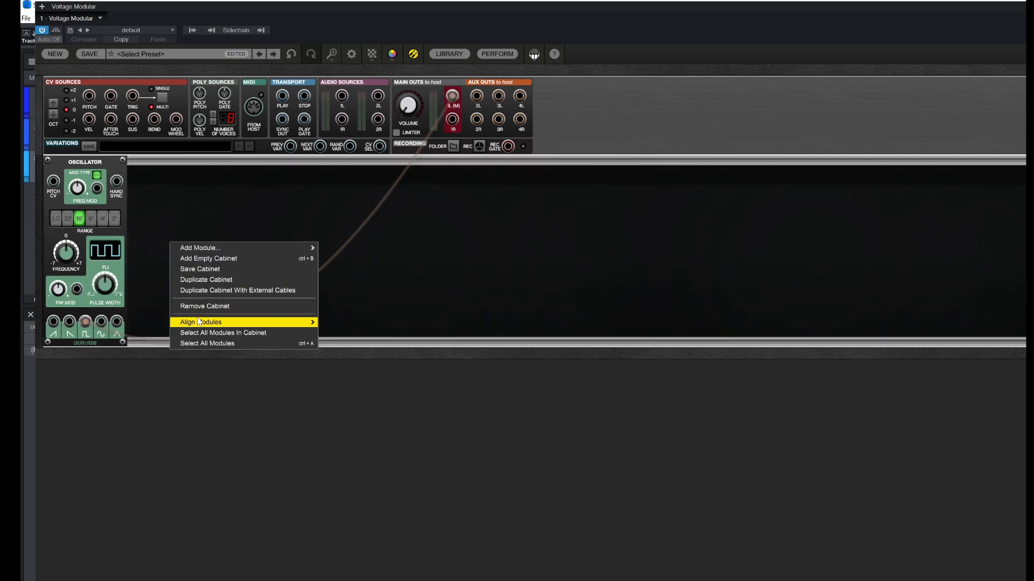
mouse_move(199, 325)
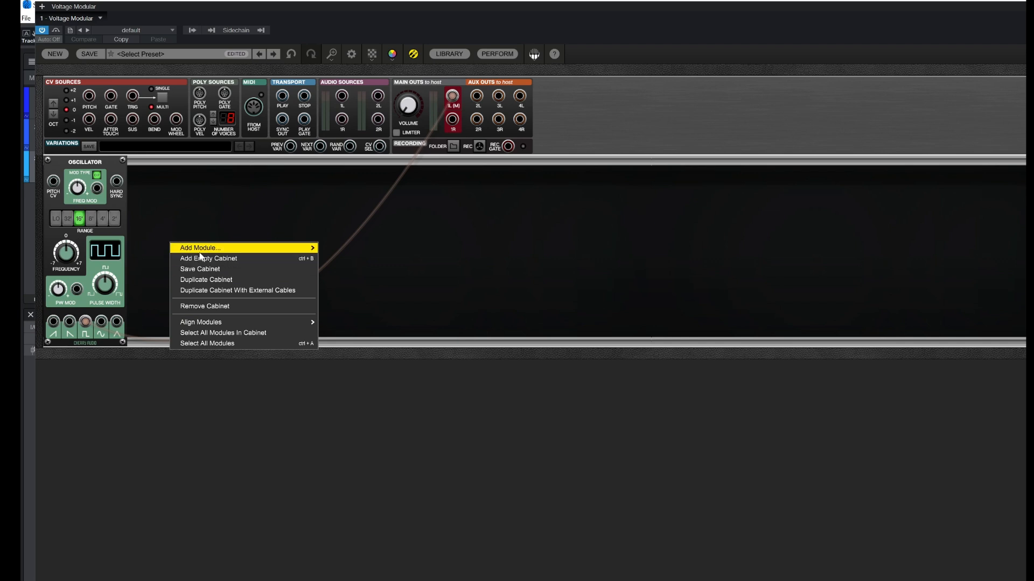
mouse_move(201, 252)
mouse_move(355, 364)
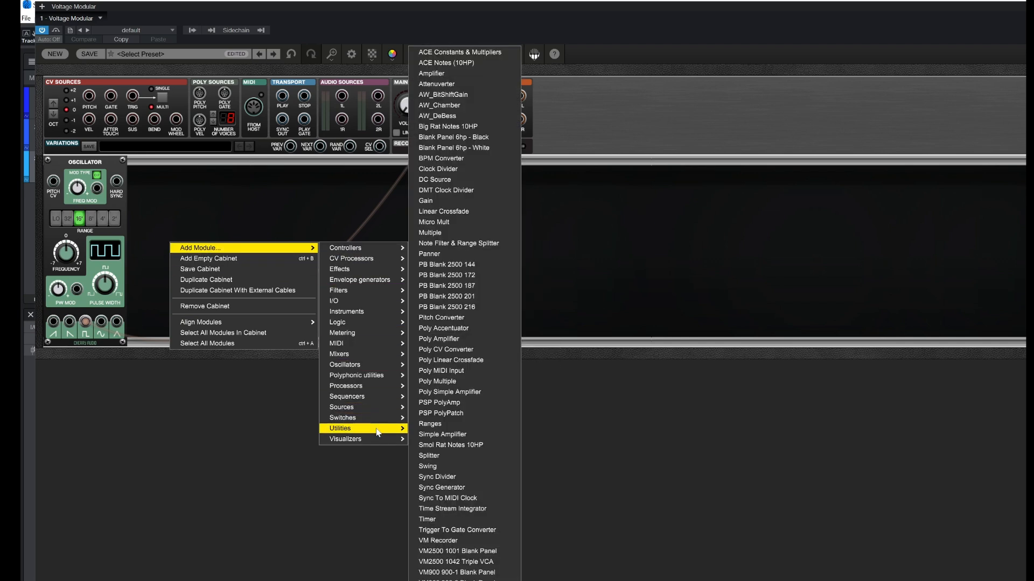
mouse_move(369, 441)
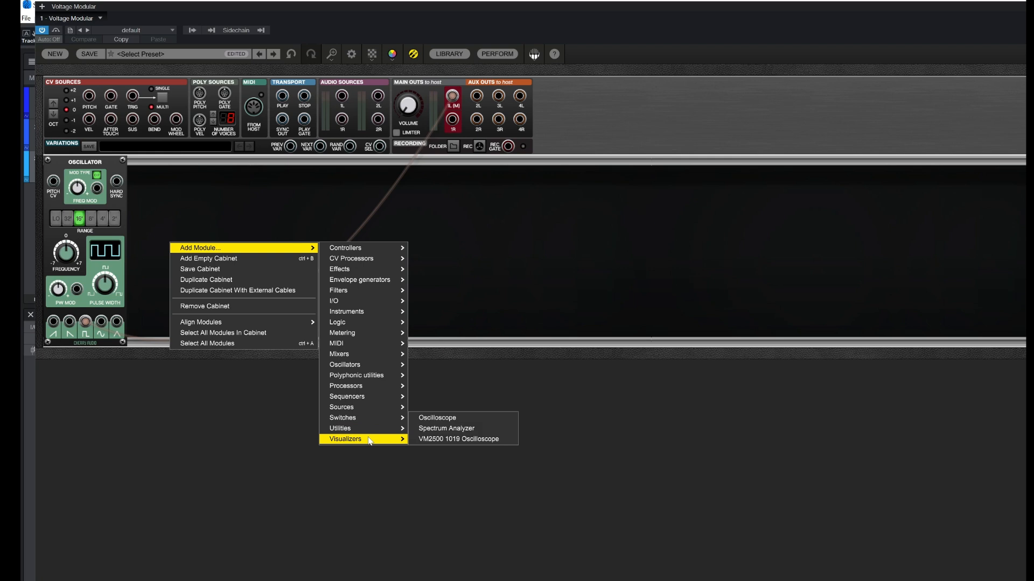
click(437, 417)
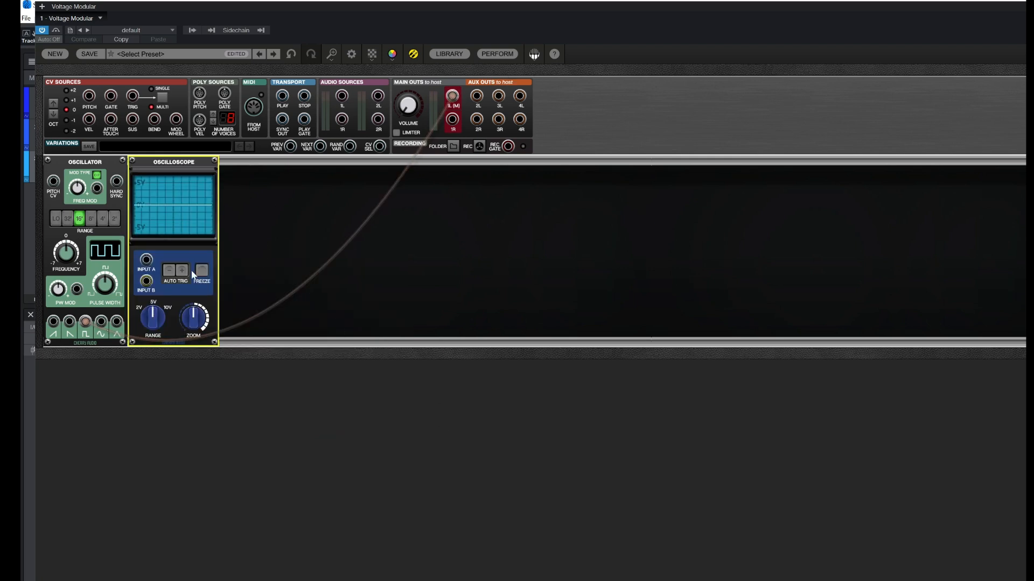
Step: Feed the oscillator's sine output to both the main output and oscilloscope Input A, with the positive auto trigger enabled
drag(85, 322, 101, 322)
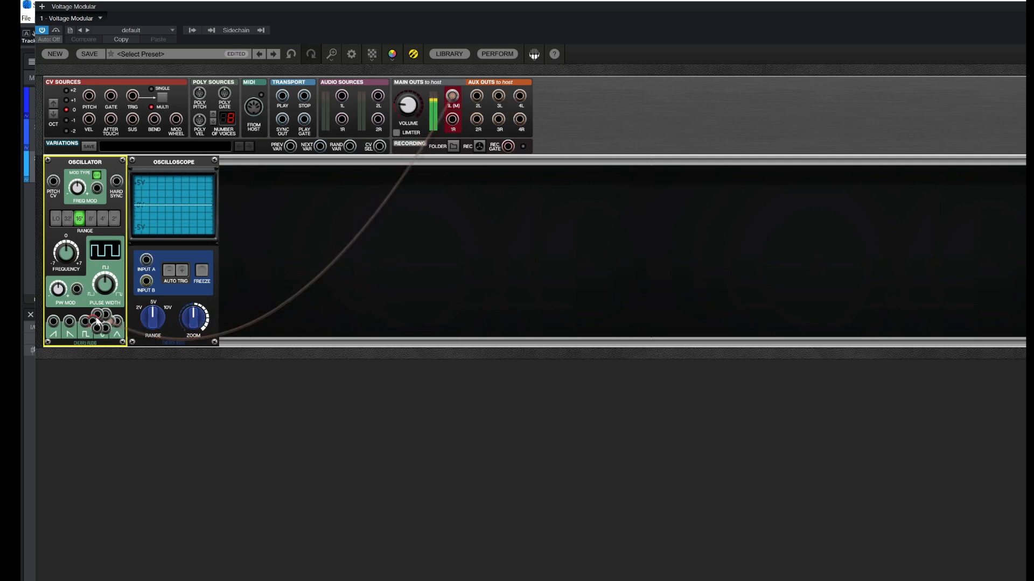
drag(108, 330, 147, 263)
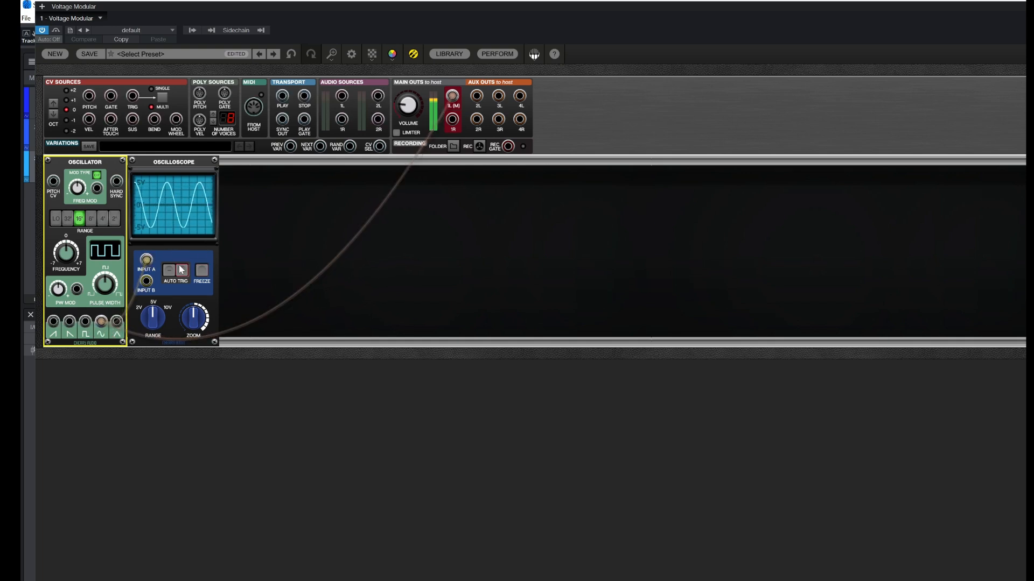
click(159, 216)
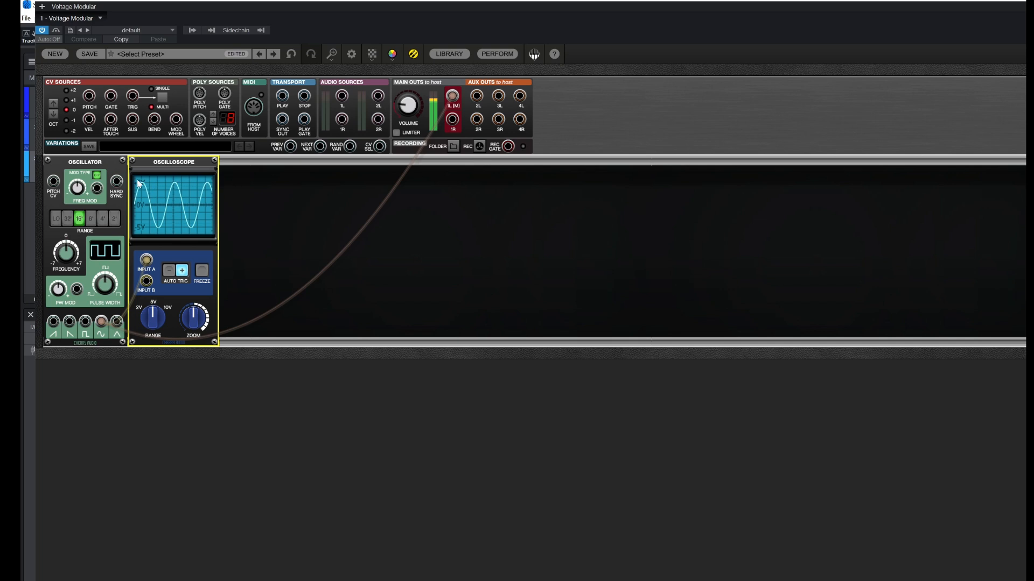
Step: Move the main output and oscilloscope cables from the oscillator's sine output to its pulse output
click(101, 322)
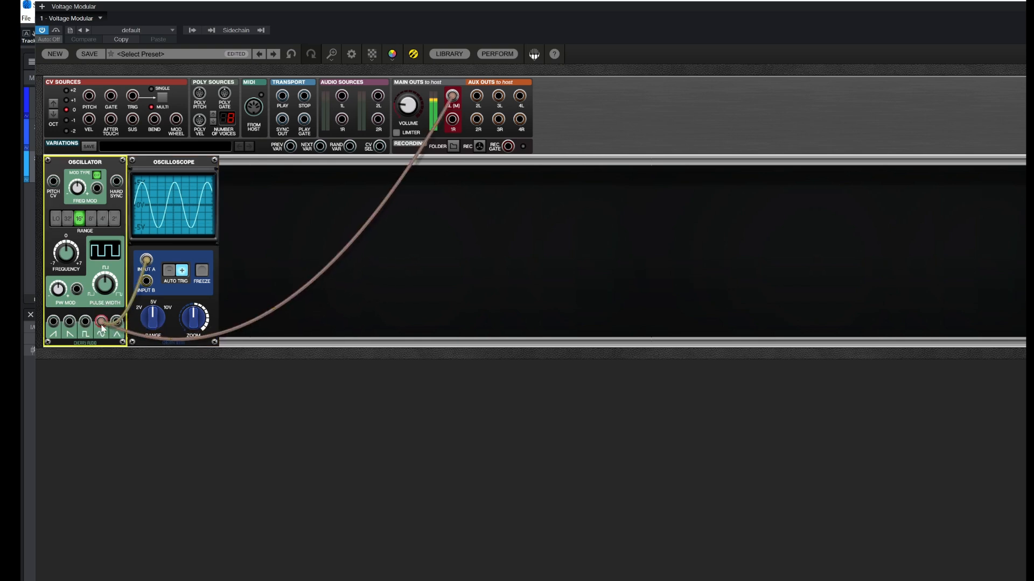
drag(101, 323, 94, 371)
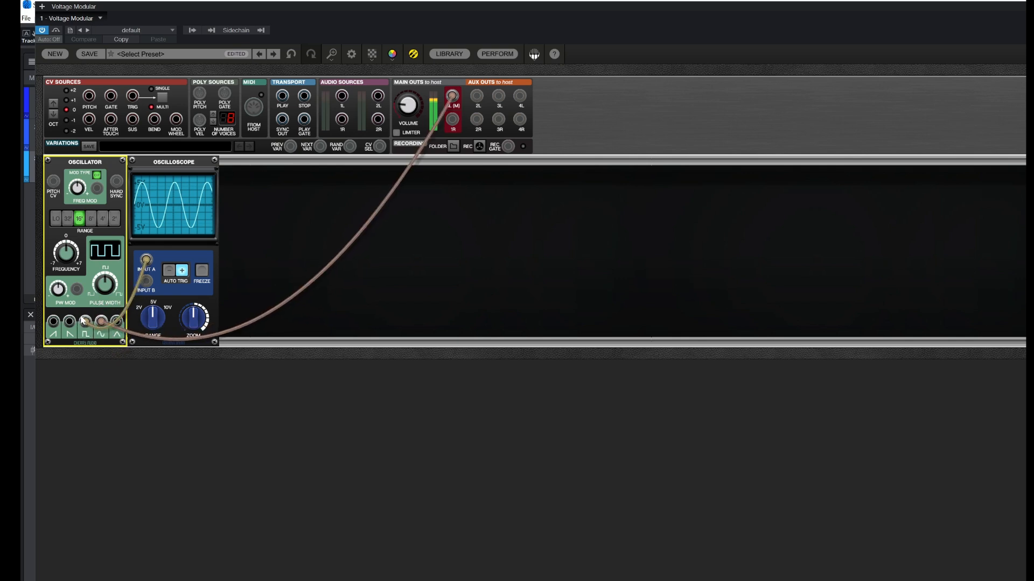
drag(101, 321, 85, 322)
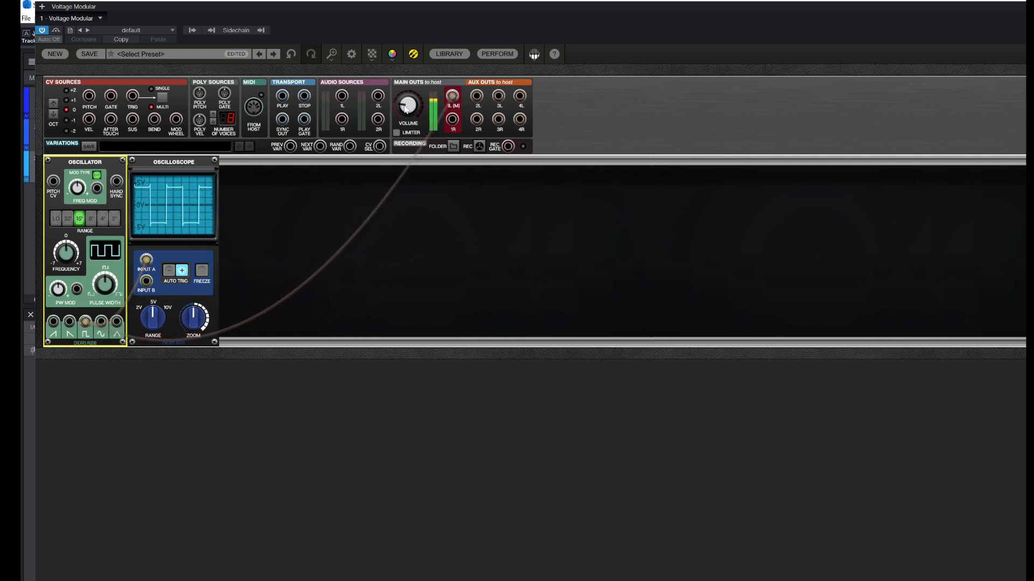
Step: Readjust the main output volume to a lower level for the pulse wave
drag(417, 104, 146, 213)
drag(401, 118, 251, 198)
double_click(407, 105)
mouse_move(394, 109)
Step: Narrow the oscillator's pulse width, try its frequency control, and return the pulse width to a square wave
drag(146, 260, 85, 322)
mouse_move(107, 273)
drag(107, 274, 91, 238)
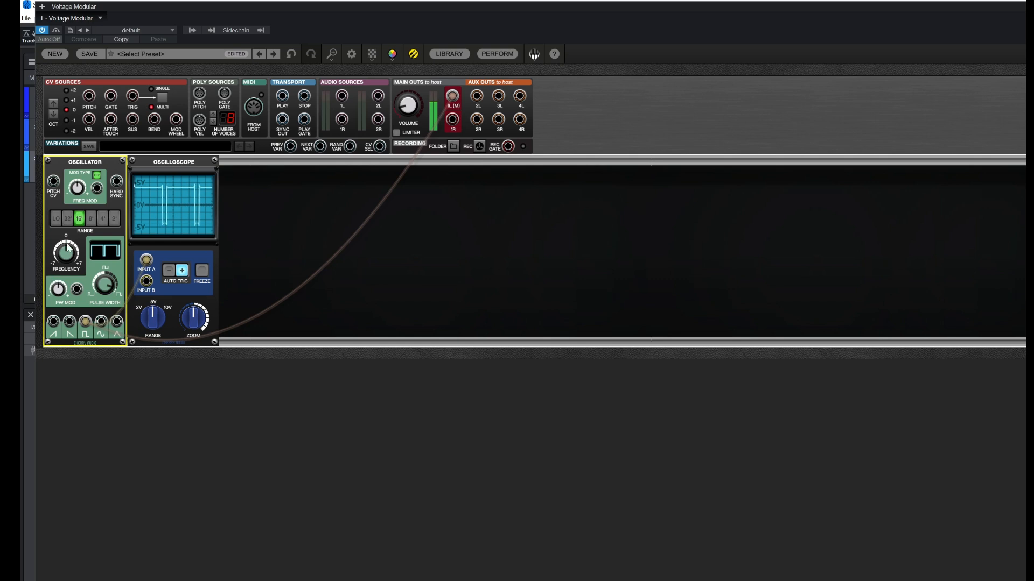
drag(69, 254, 34, 256)
drag(104, 284, 108, 331)
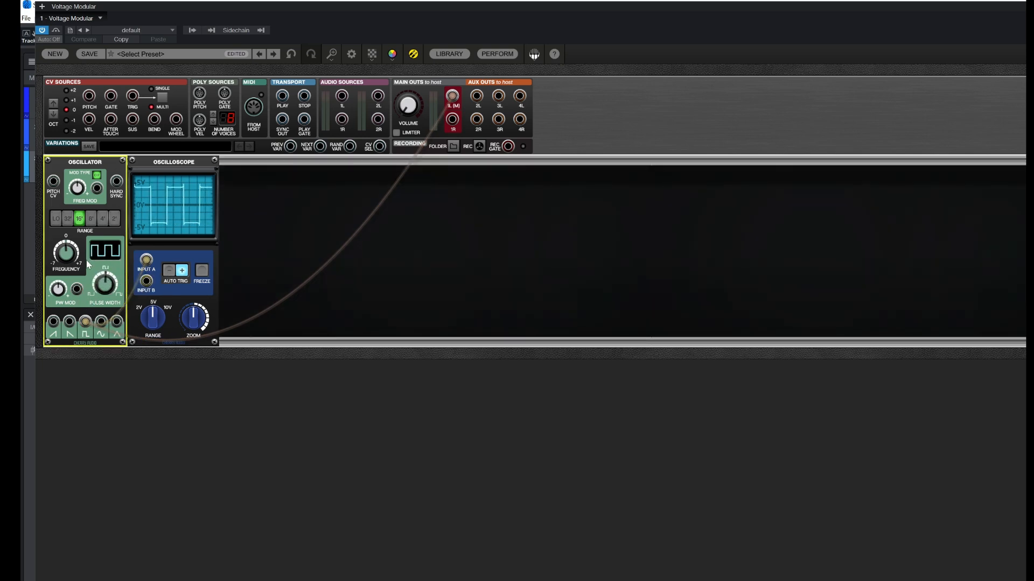
Step: Vary the pulse width to about 25.5% and back to a square wave, and set the main output volume to about -11.7 dB
mouse_move(105, 286)
mouse_down()
mouse_move(113, 259)
mouse_move(108, 362)
mouse_up()
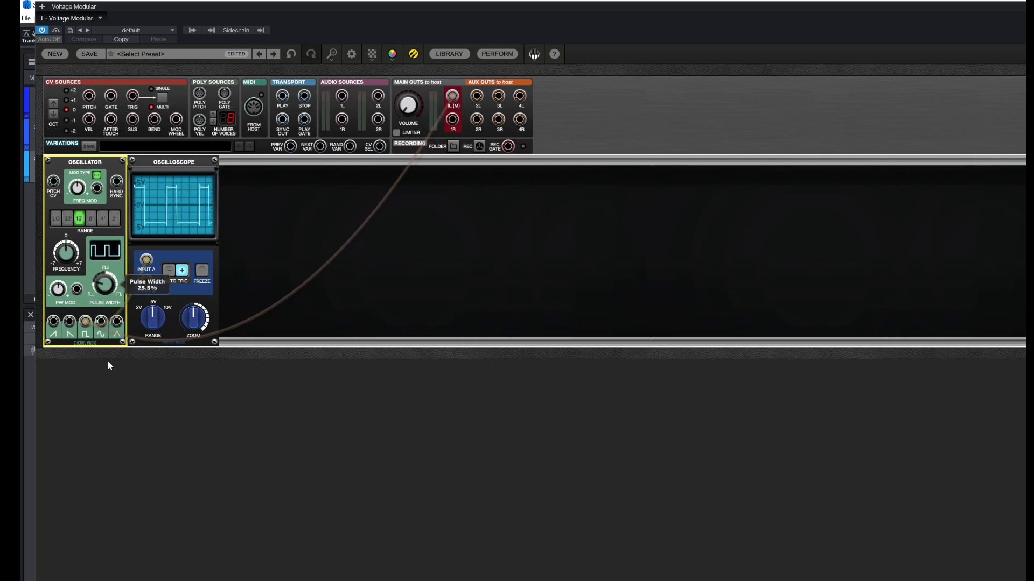
drag(87, 323, 84, 323)
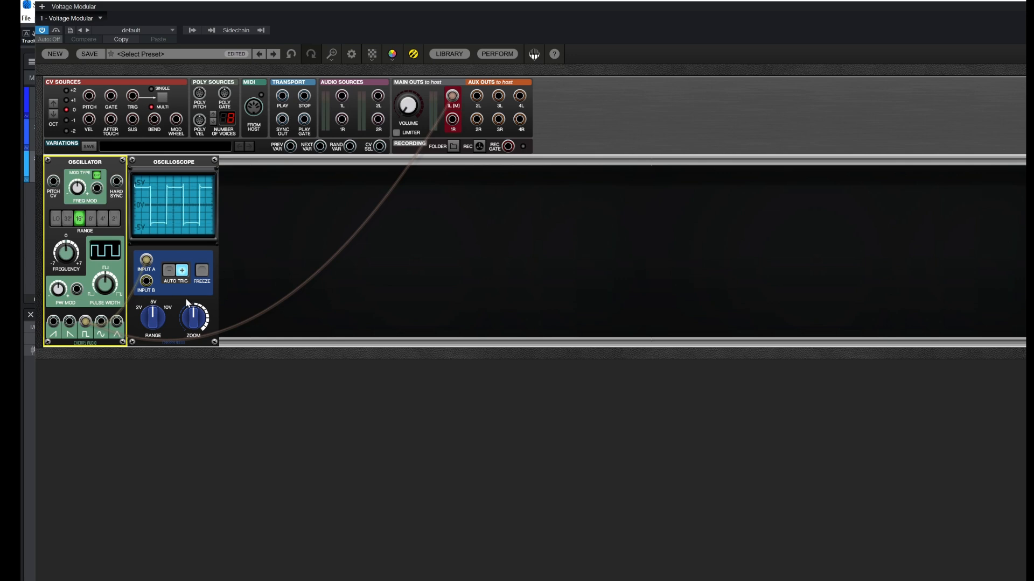
drag(417, 109, 412, 81)
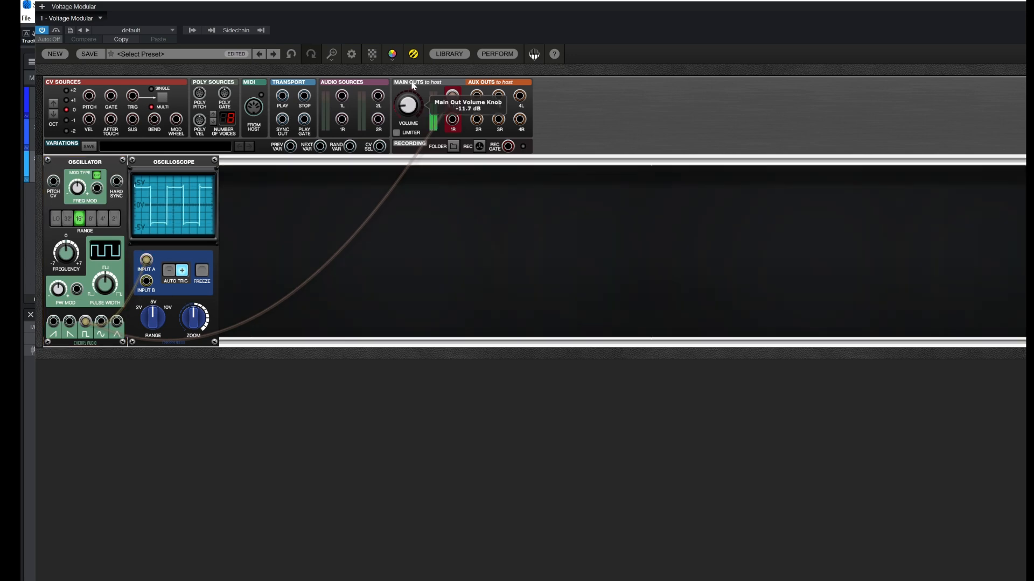